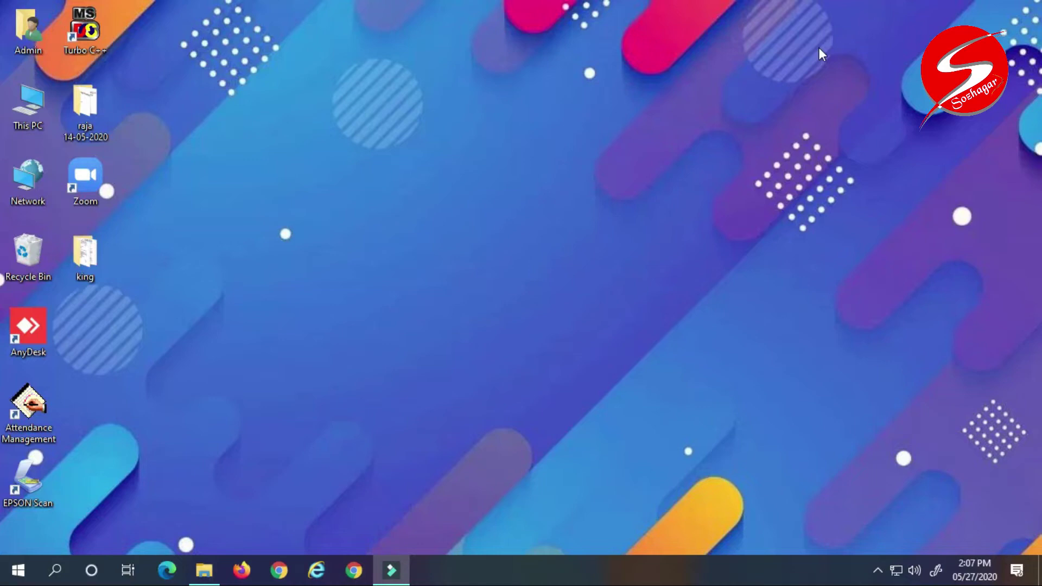
- Switch to the Start Menu Programs folder in File Explorer and show its full path in the address bar
click(204, 569)
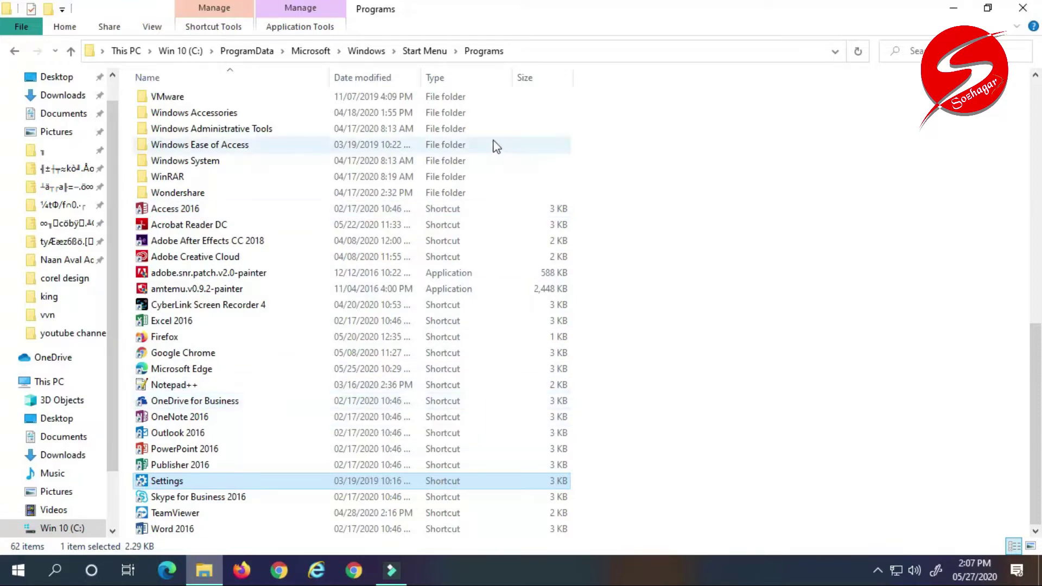
click(579, 51)
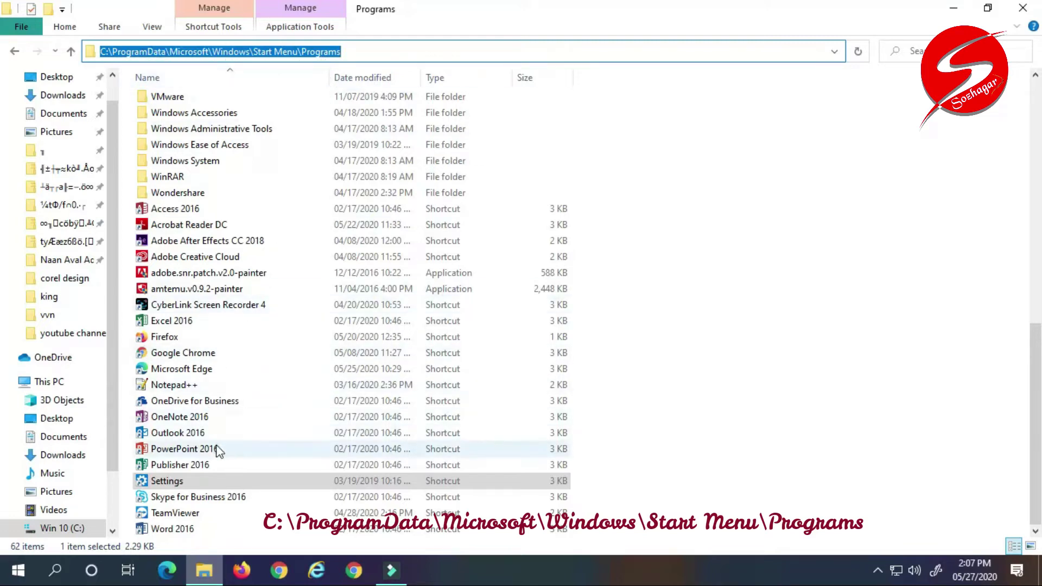
ctrl+shift+right_click(194, 480)
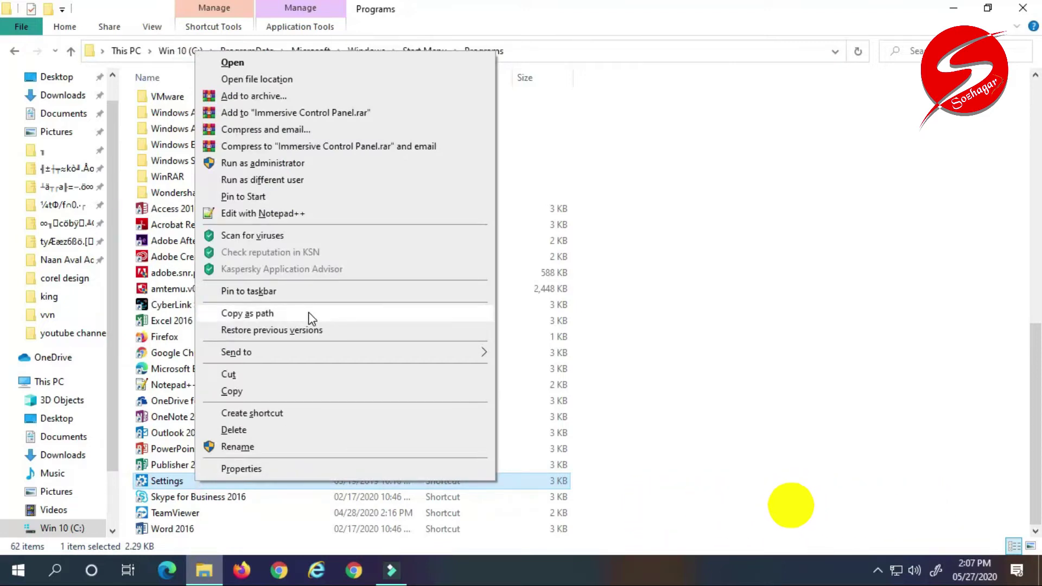
click(697, 394)
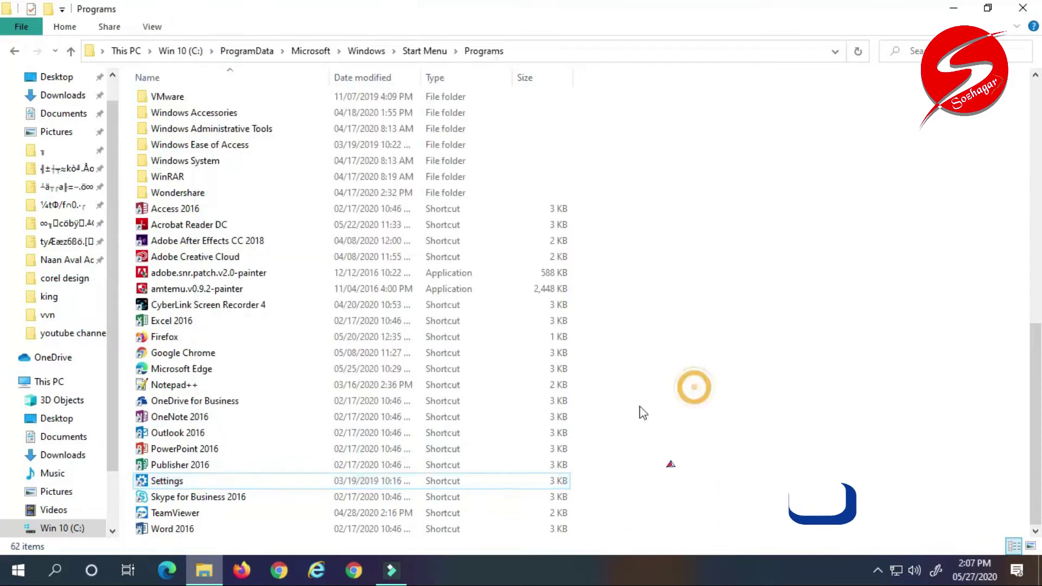
right_click(188, 479)
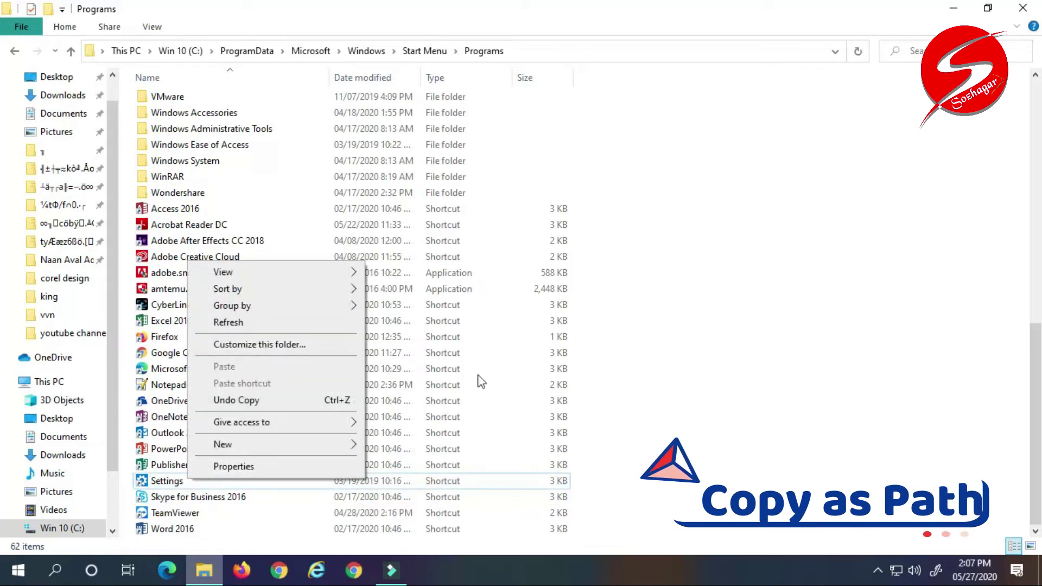
click(716, 379)
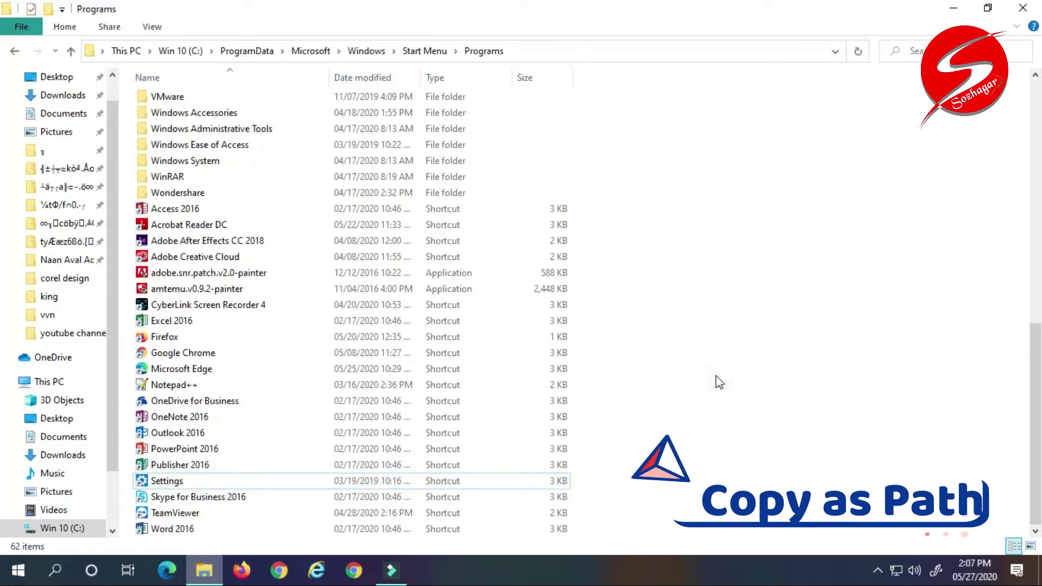
right_click(294, 488)
click(594, 481)
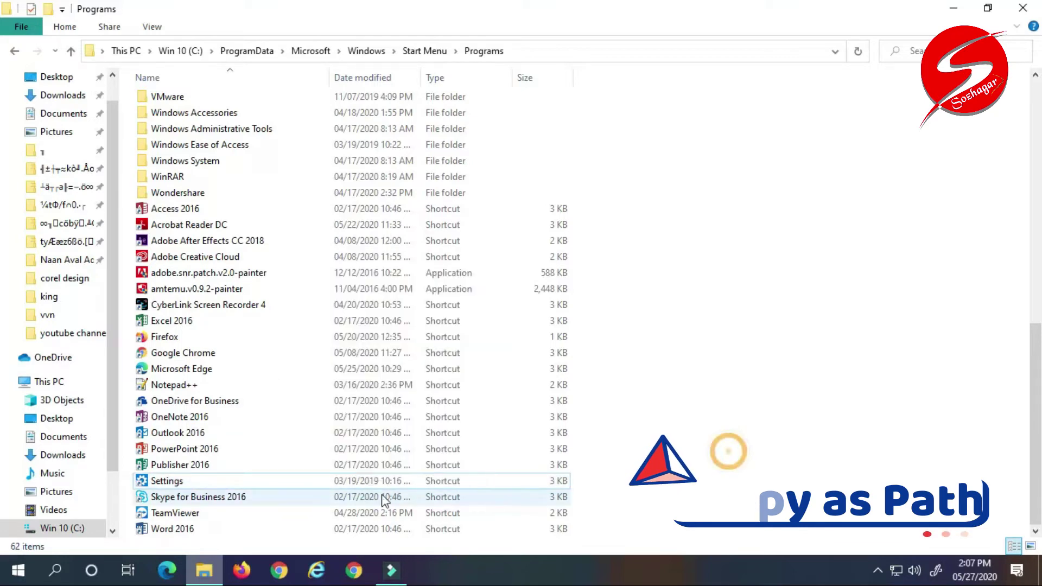
- Copy the full path of the Settings shortcut in the Programs folder
click(271, 482)
right_click(270, 482)
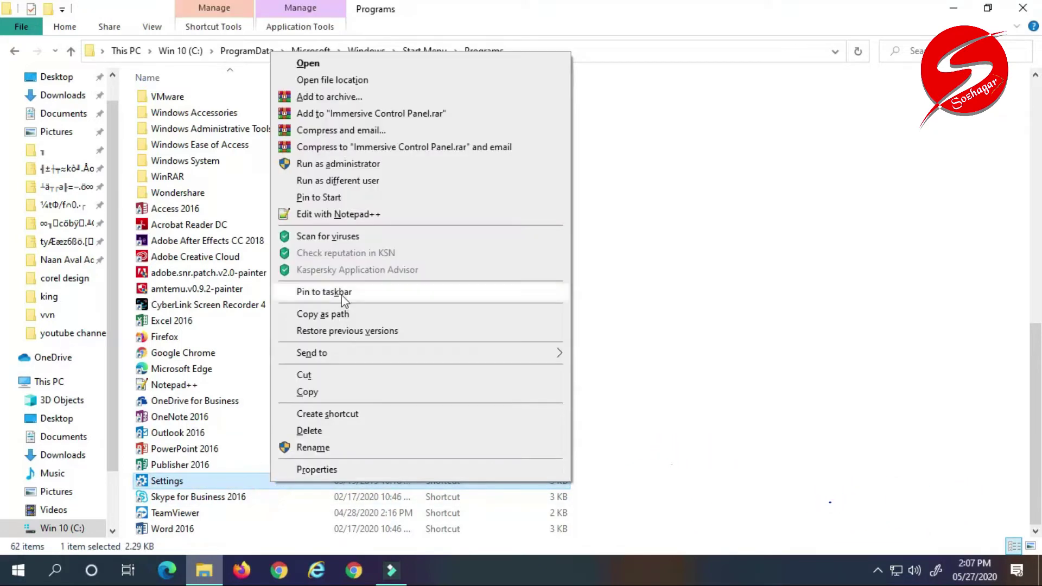
click(383, 314)
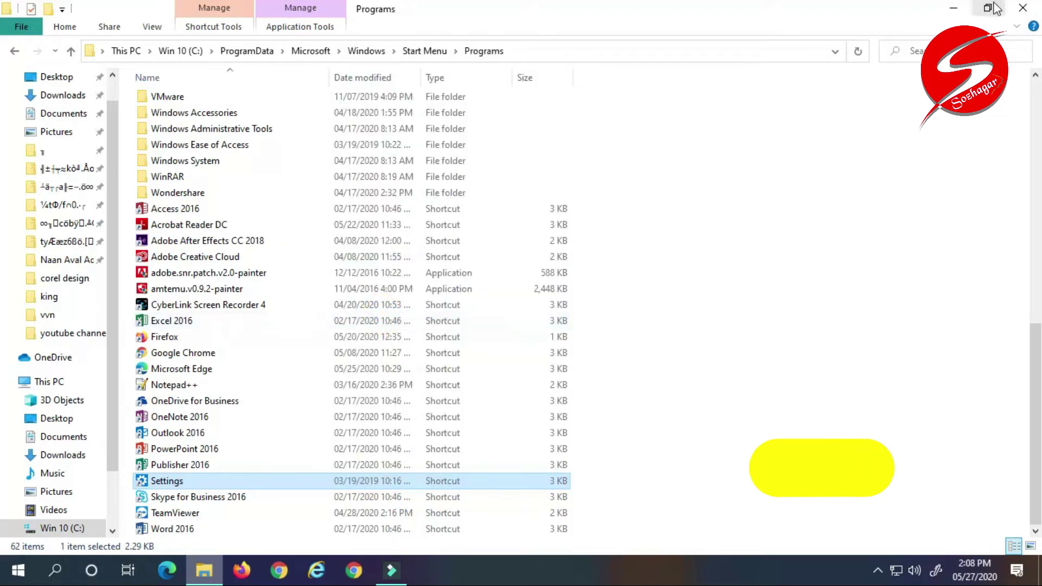
- Paste the copied Settings path as the first line of a new Notepad document, and close the Programs folder window
key(super+r)
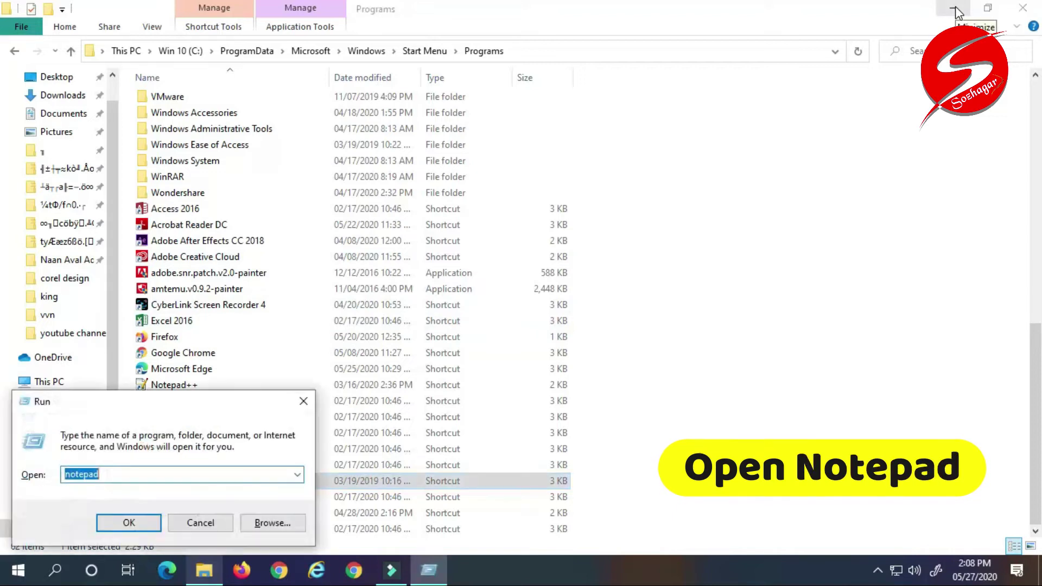
key(Return)
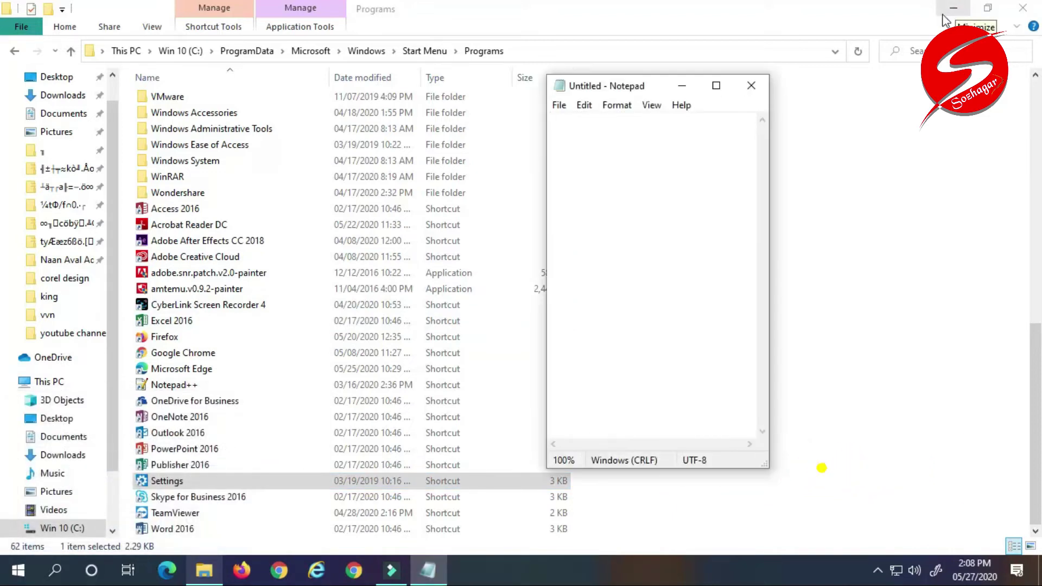
key(ctrl+v)
key(Home)
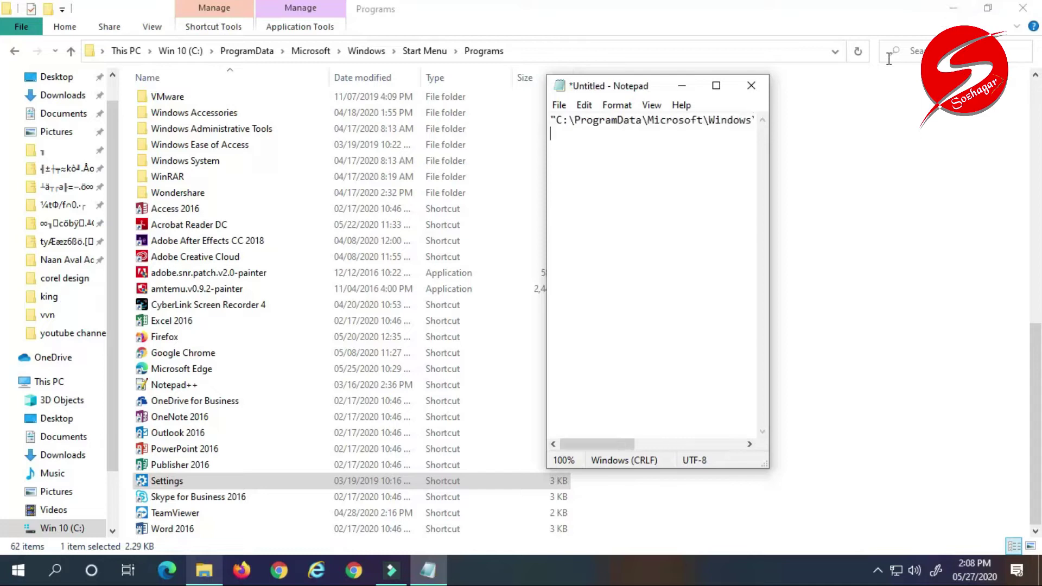
click(681, 86)
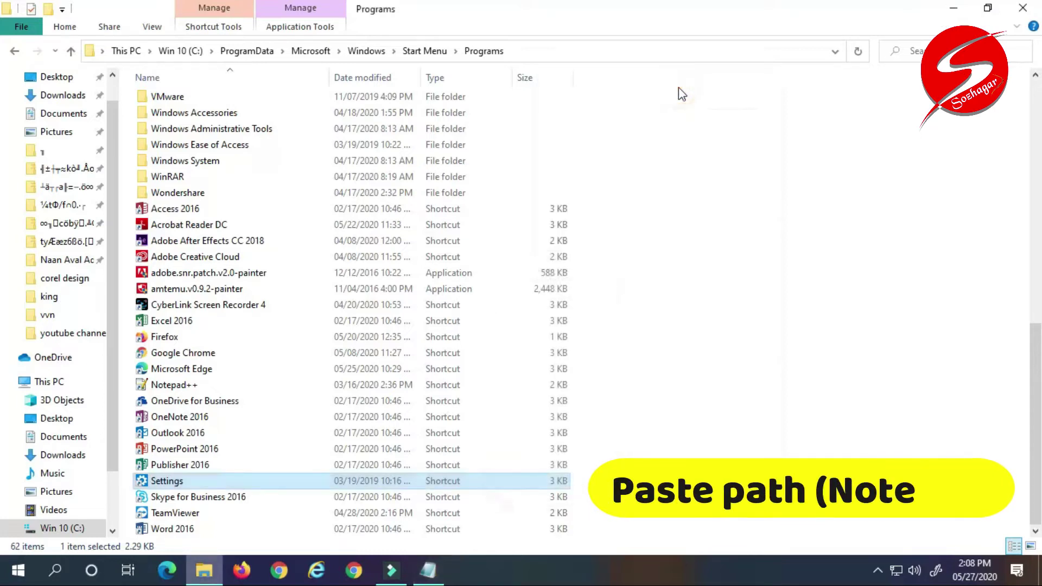
click(1023, 9)
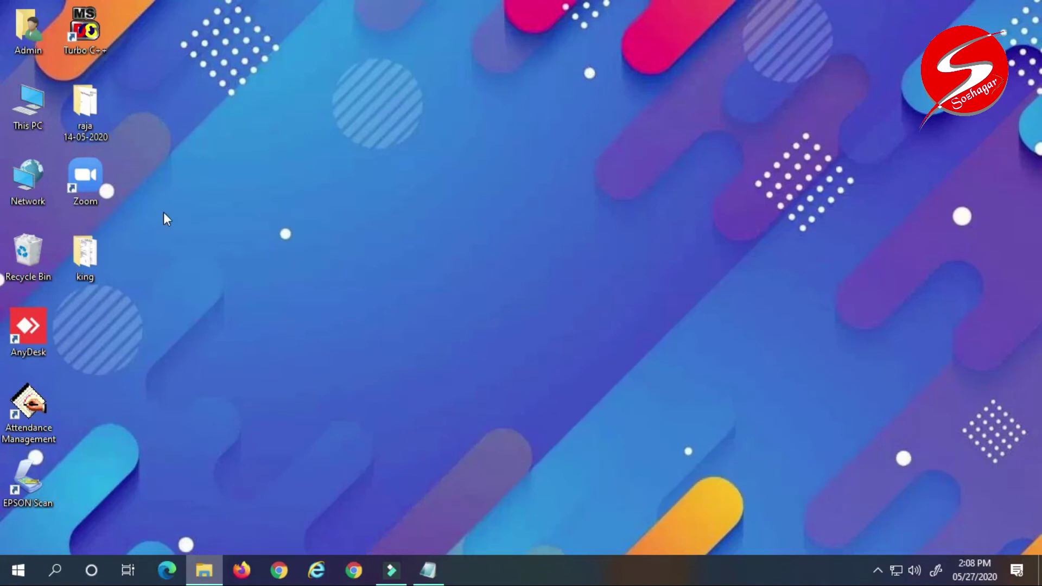
- Copy the path of the Turbo C++ desktop shortcut and paste it as the second line of the Notepad document
right_click(85, 52)
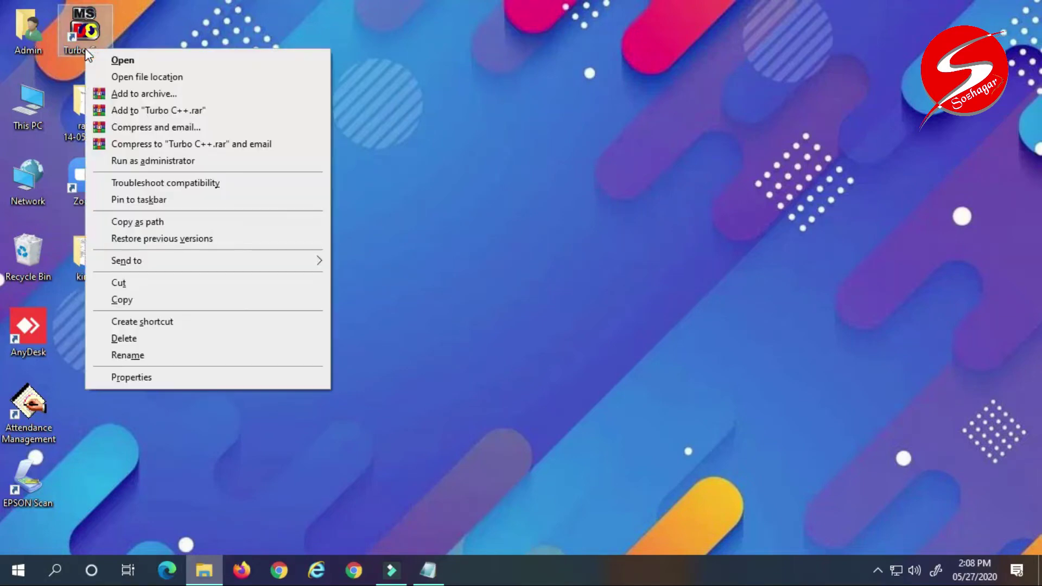
click(168, 221)
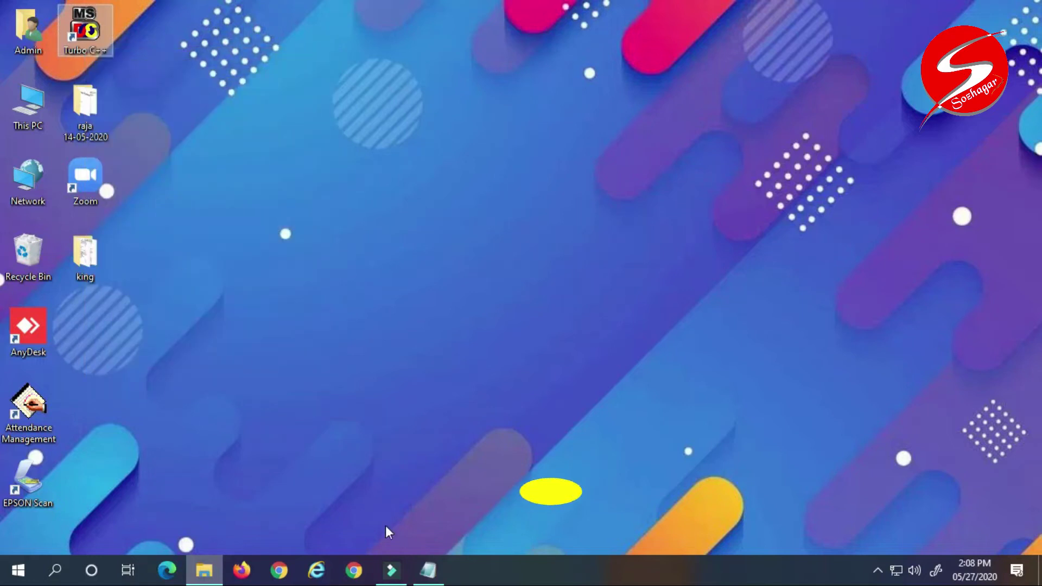
click(427, 575)
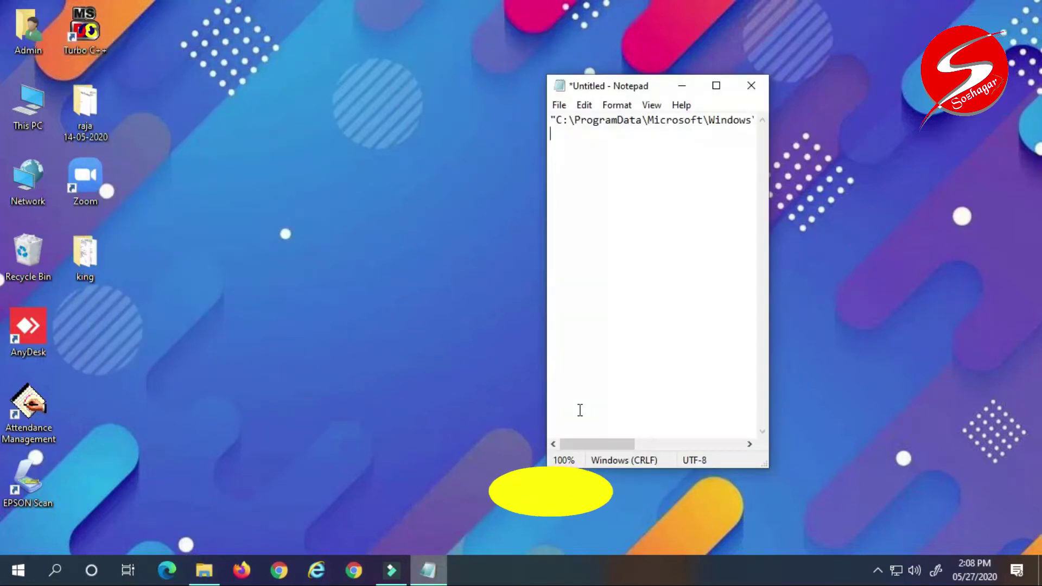
key(ctrl+v)
key(Return)
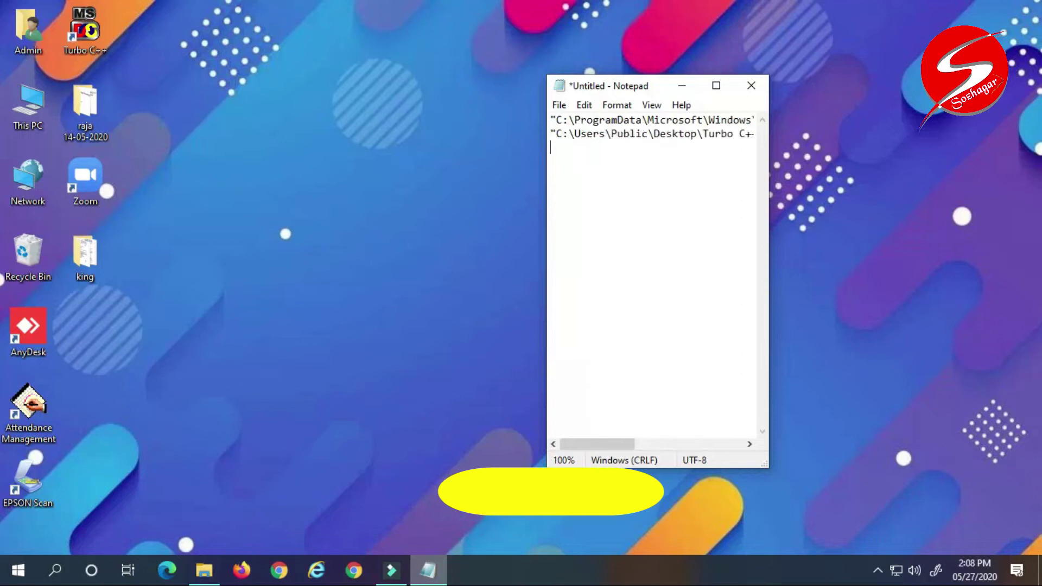
- Copy the path of the AnyDesk desktop shortcut and add it as the third line of the Notepad document
click(39, 333)
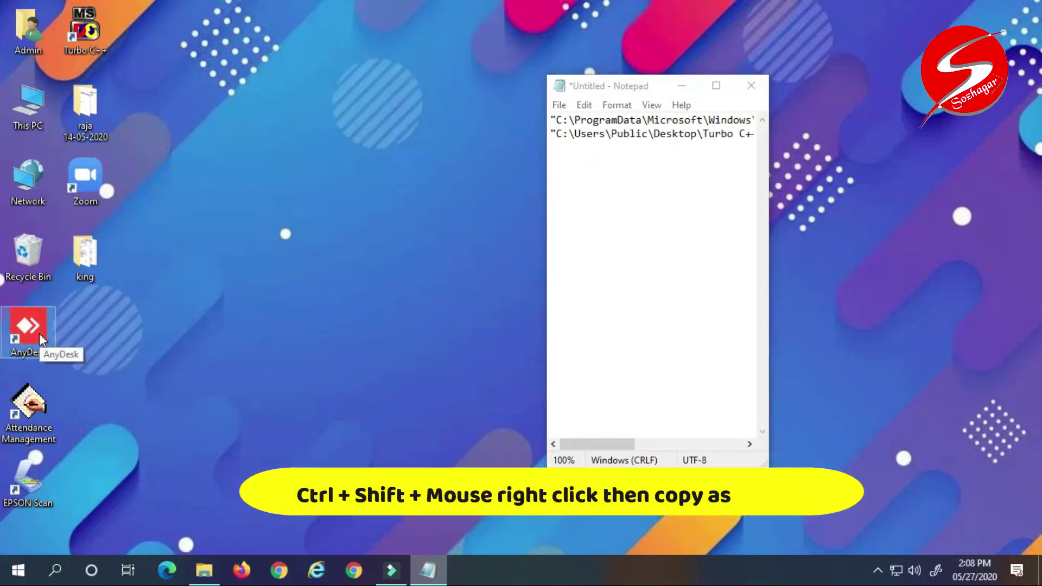
ctrl+shift+right_click(39, 333)
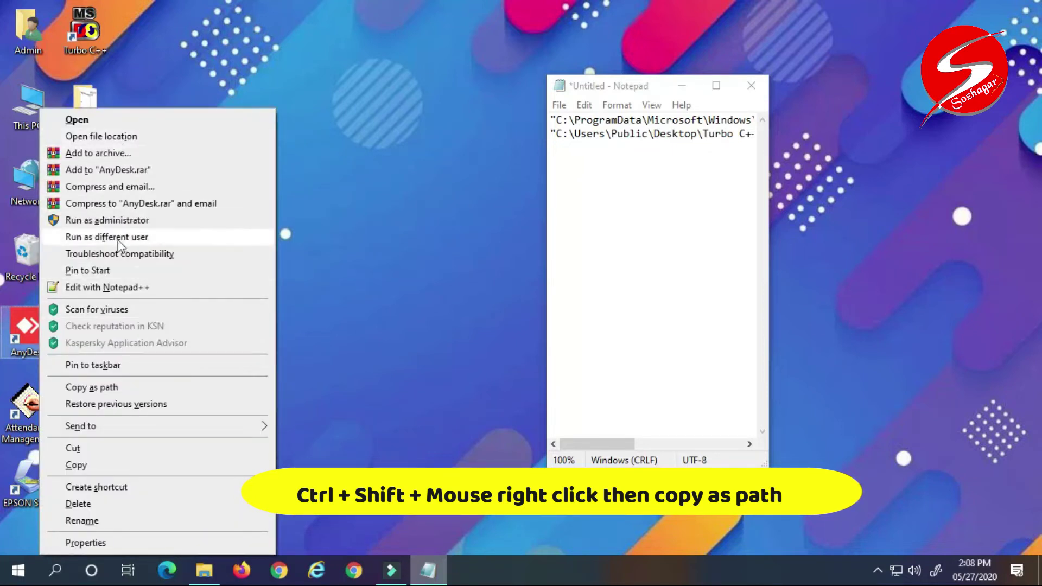
click(92, 387)
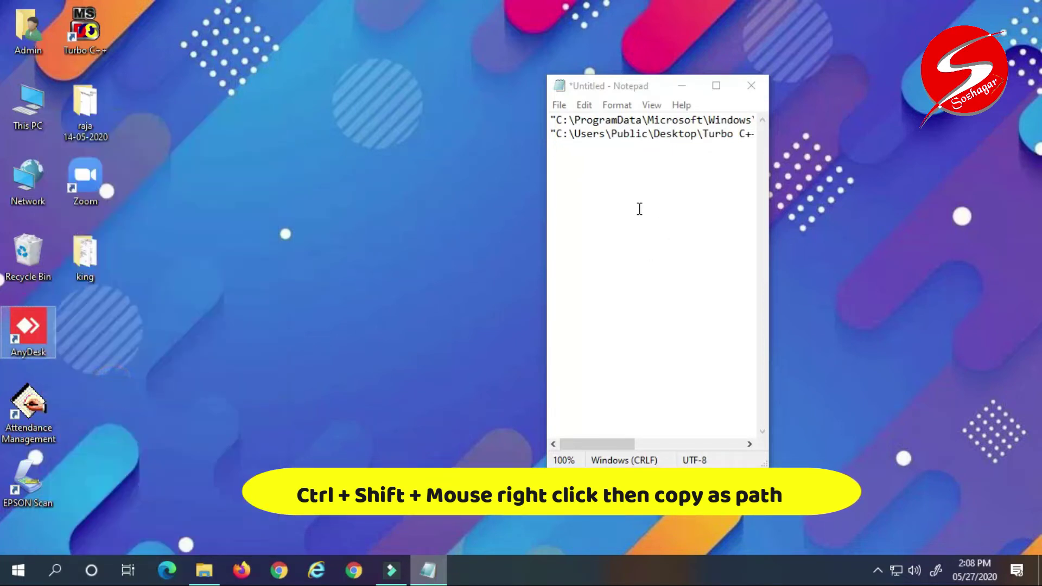
click(640, 209)
key(ctrl+v)
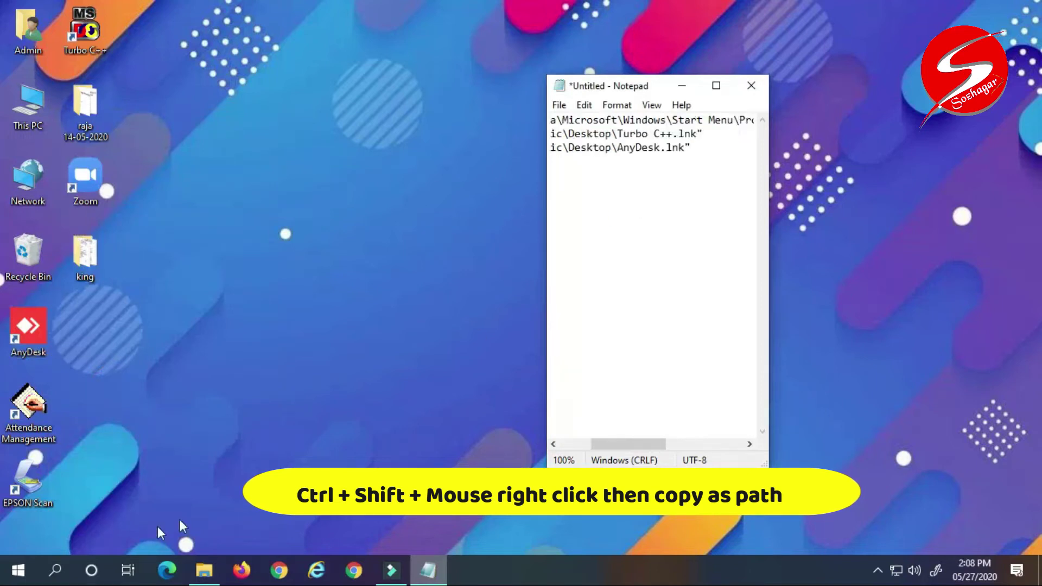
key(Home)
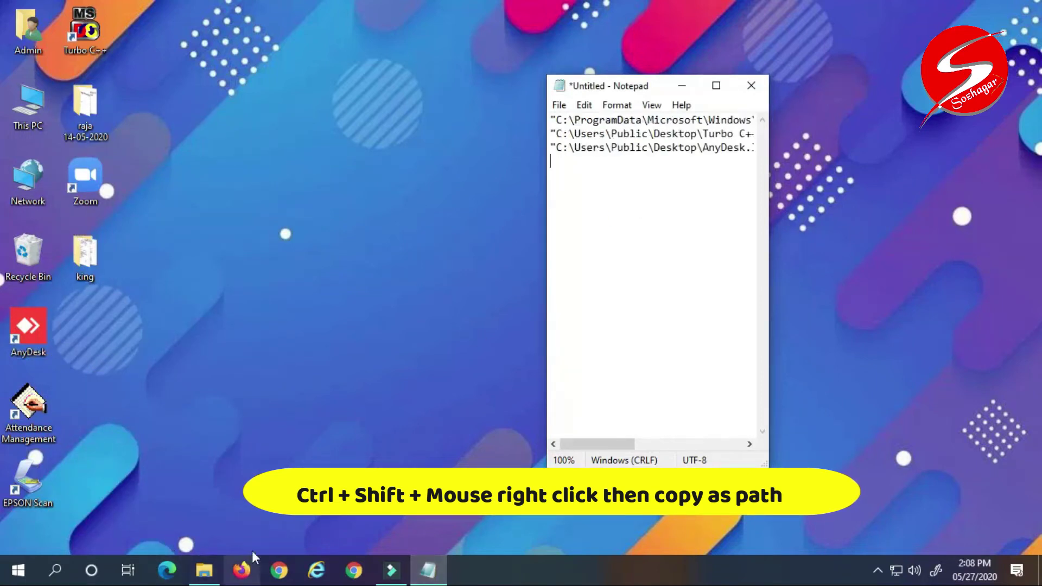
- Copy the path of the Microsoft Edge shortcut pinned to the taskbar and paste it as the fourth line in Notepad
ctrl+shift+right_click(169, 574)
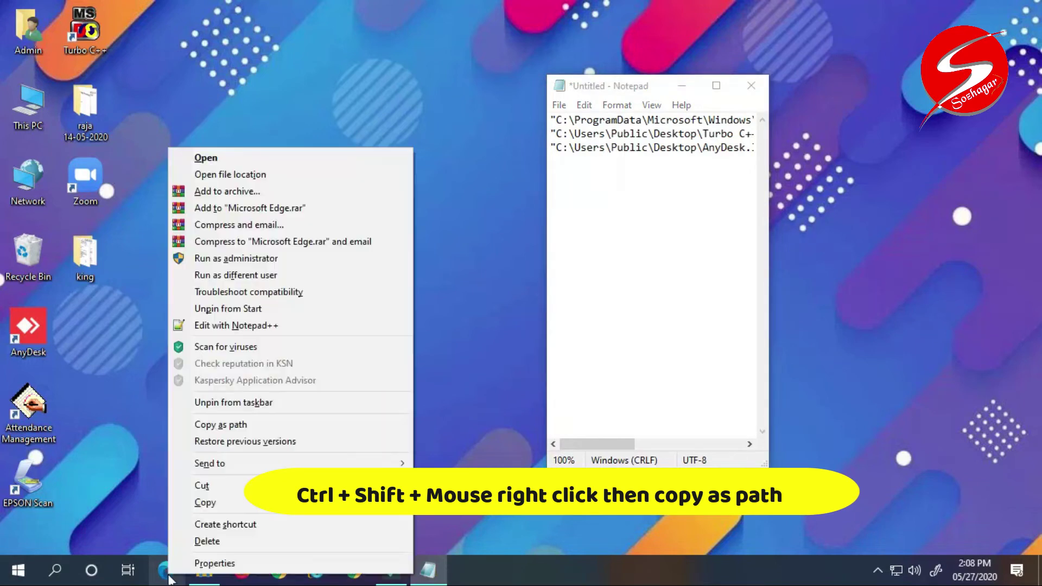
click(250, 427)
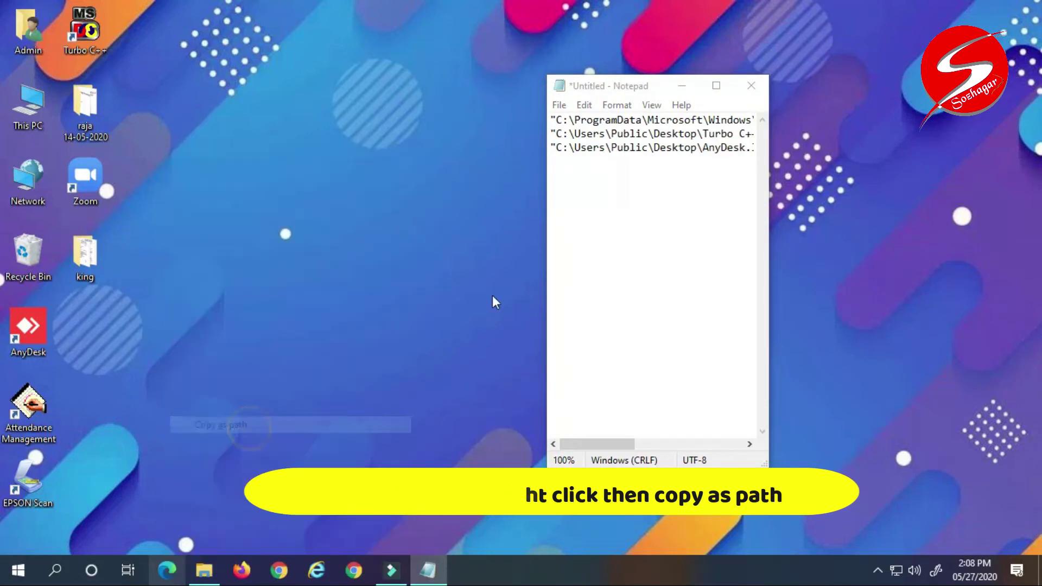
click(570, 177)
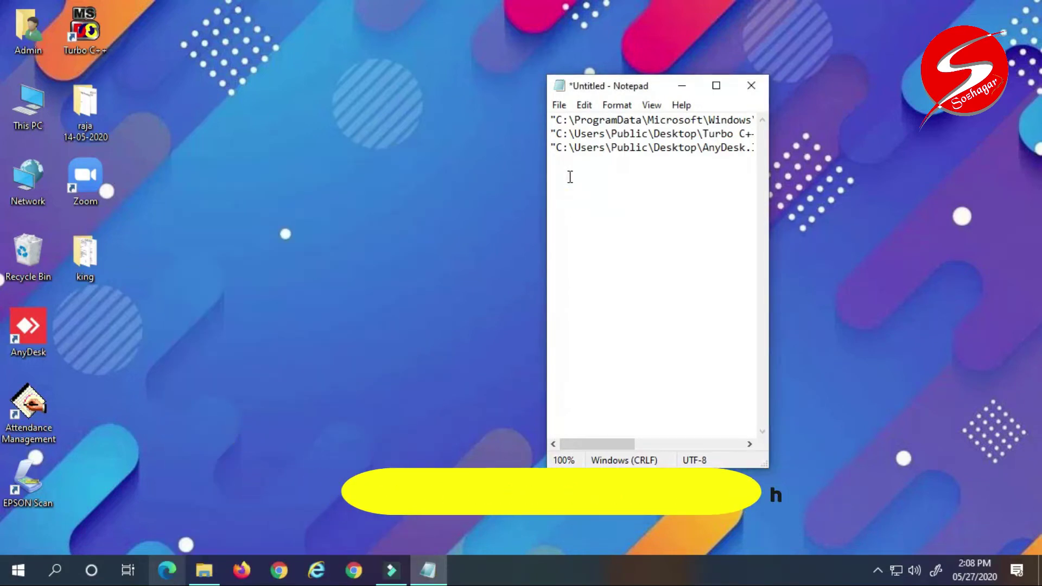
key(ctrl+v)
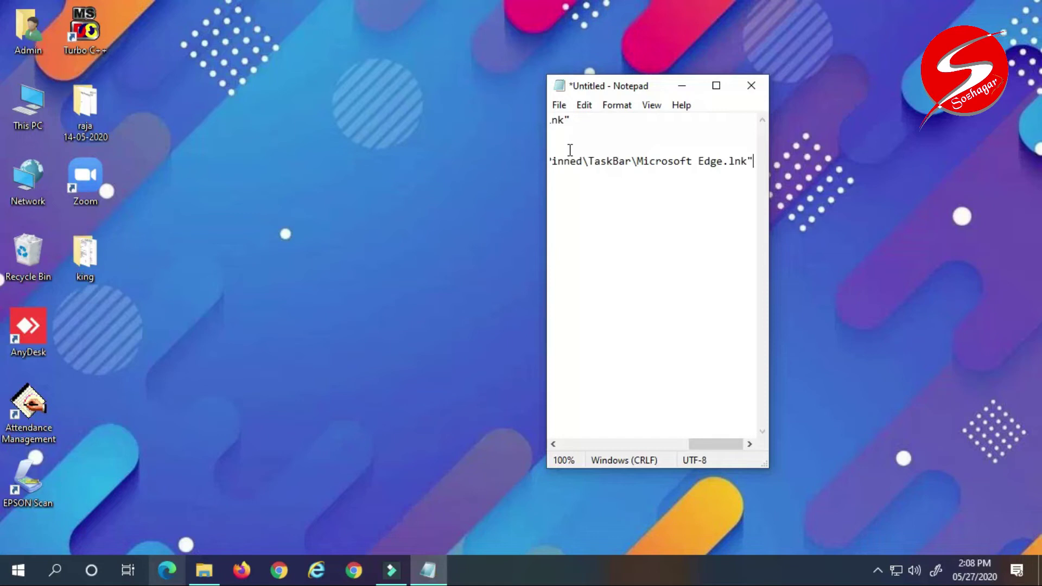
- Save the document to the Desktop as rmr.bat with the file type All Files, and close Notepad
key(ctrl+s)
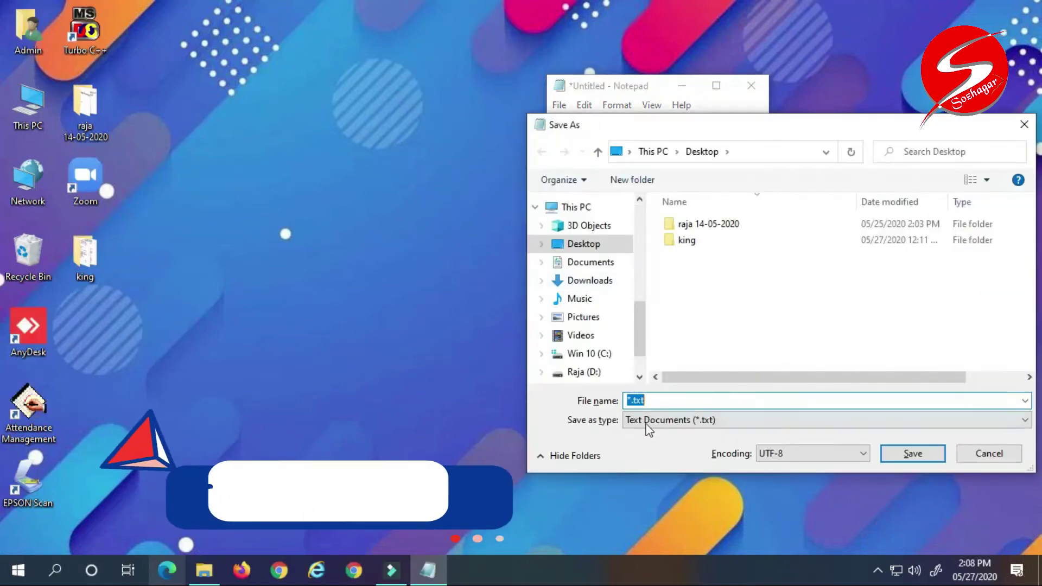
click(649, 425)
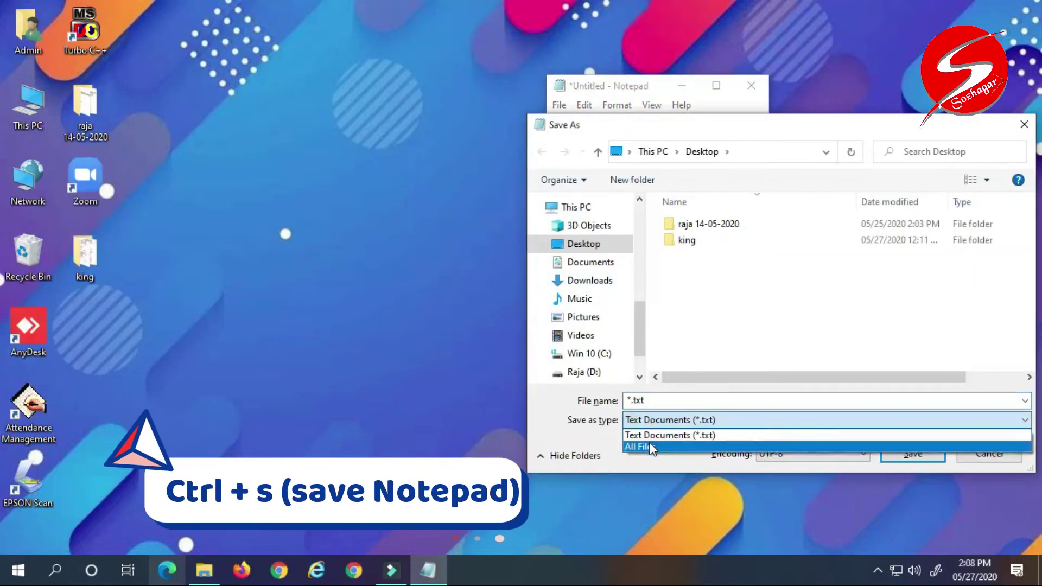
click(640, 447)
click(666, 405)
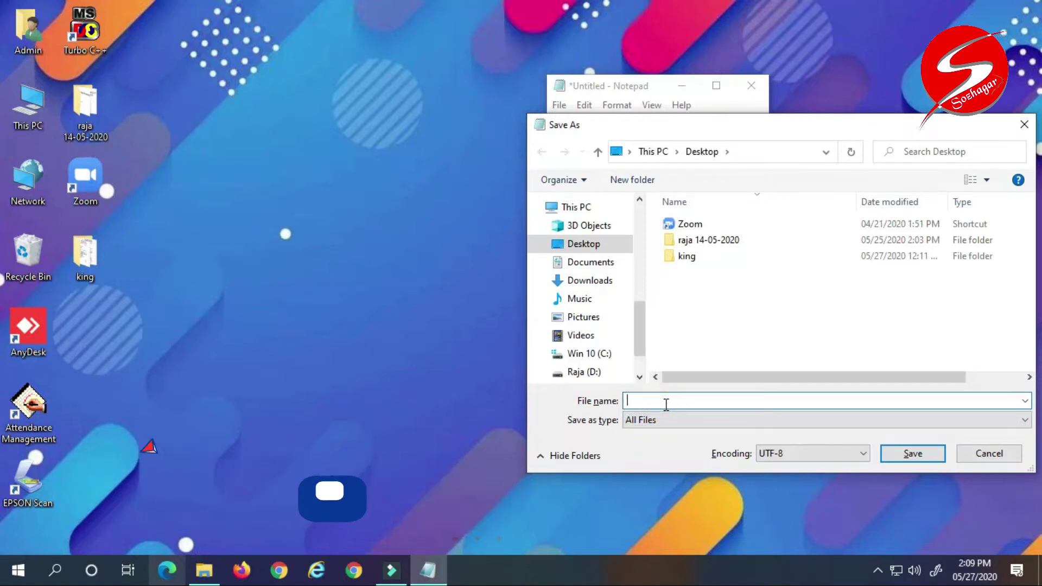
text(rmr.)
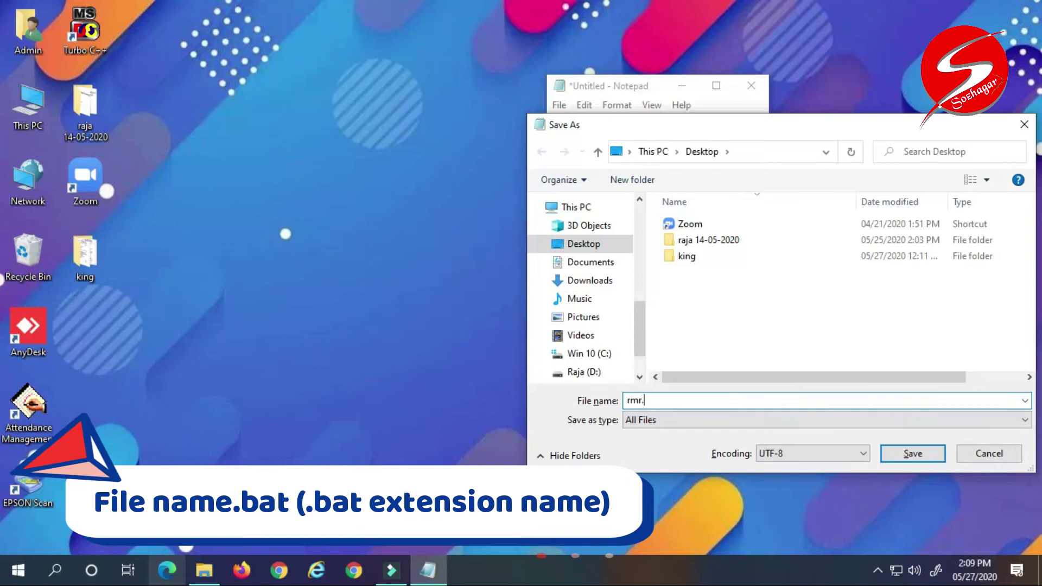
text(bat)
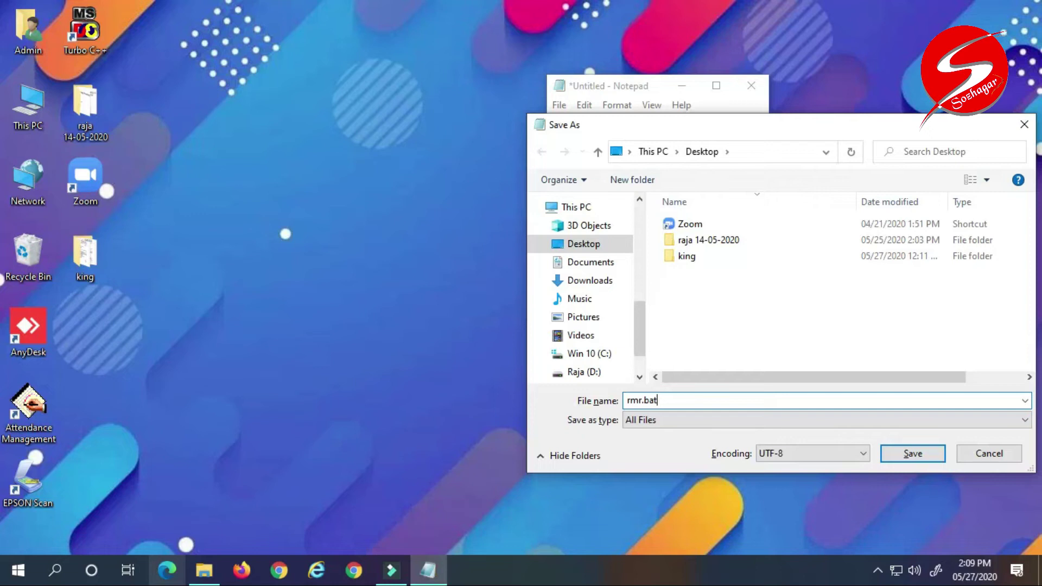
click(927, 456)
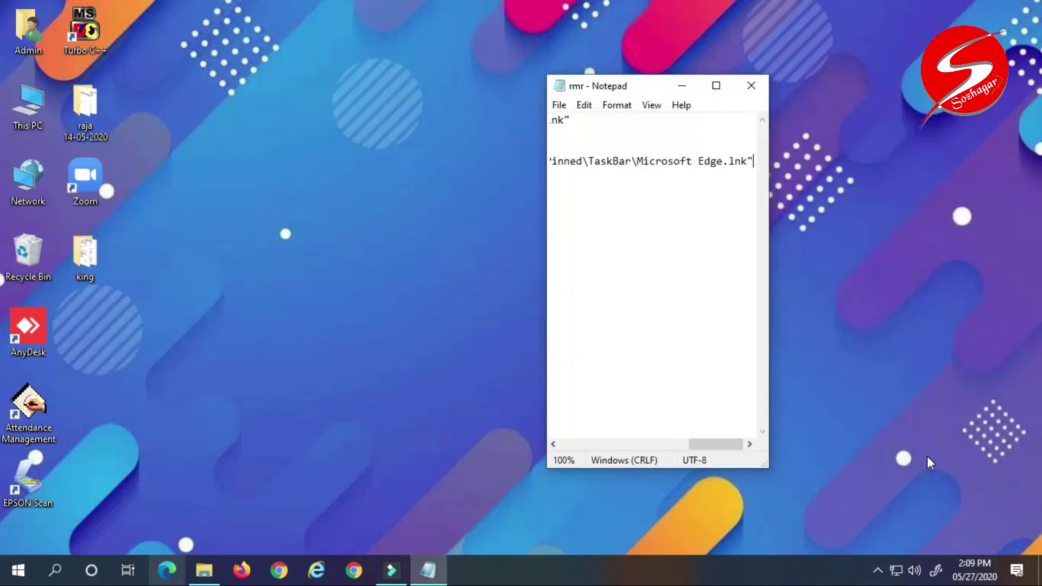
click(752, 87)
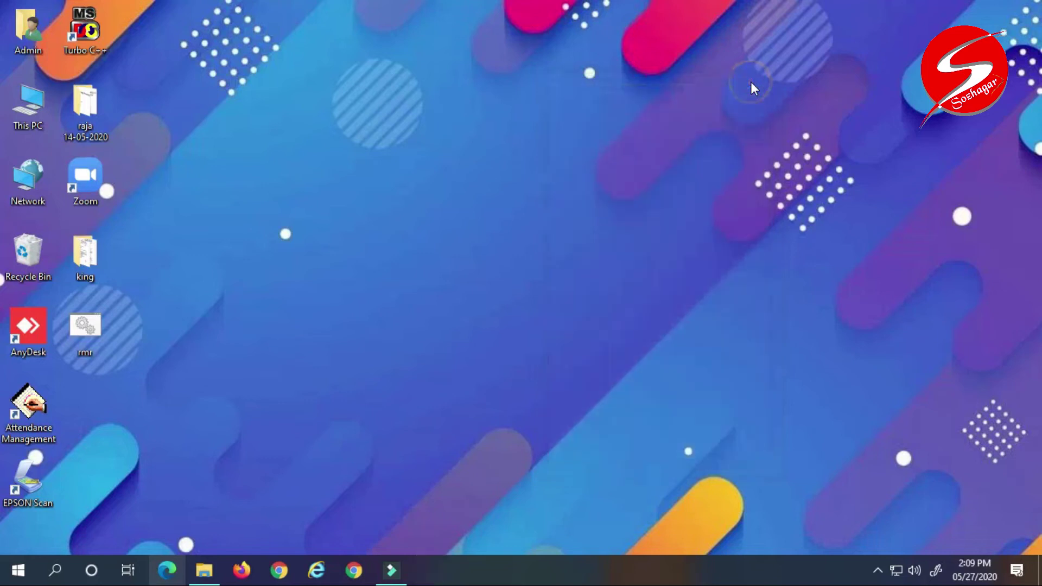
- Run the rmr batch file from the desktop to launch the listed programs
double_click(84, 331)
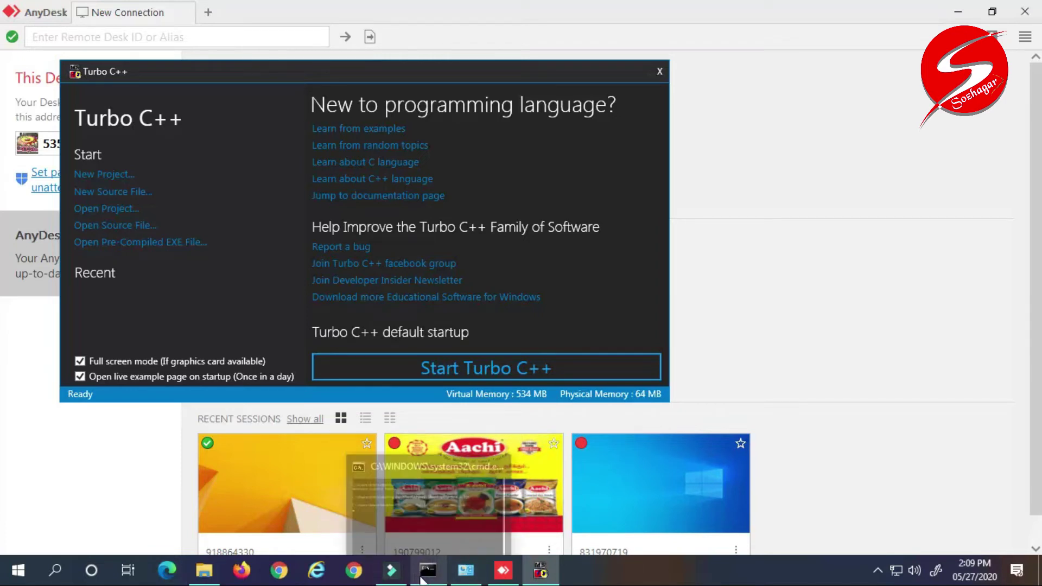
- Check the launched programs by switching through the Control Panel, AnyDesk and Turbo C++ windows
click(465, 570)
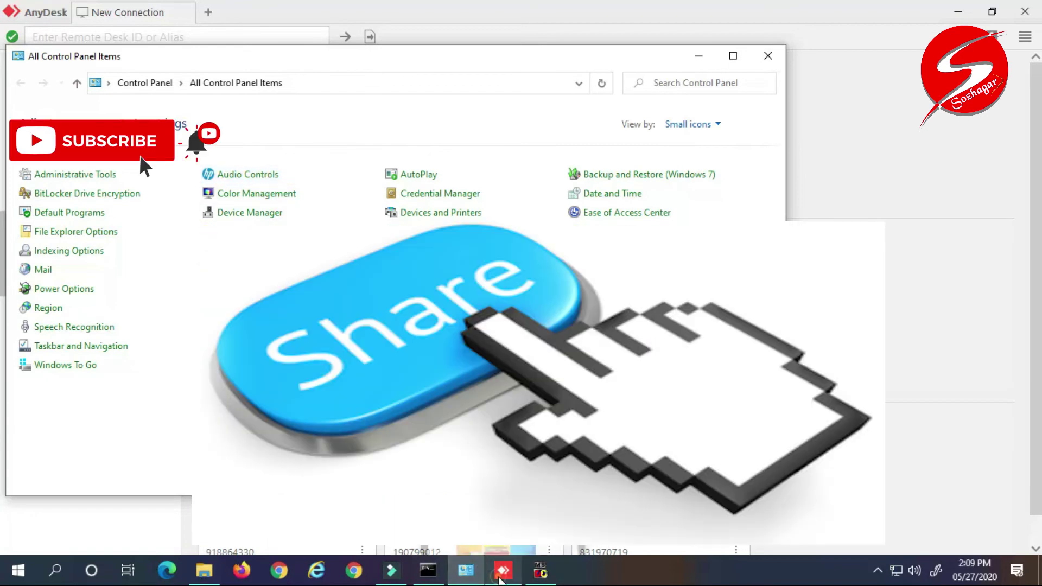
click(503, 569)
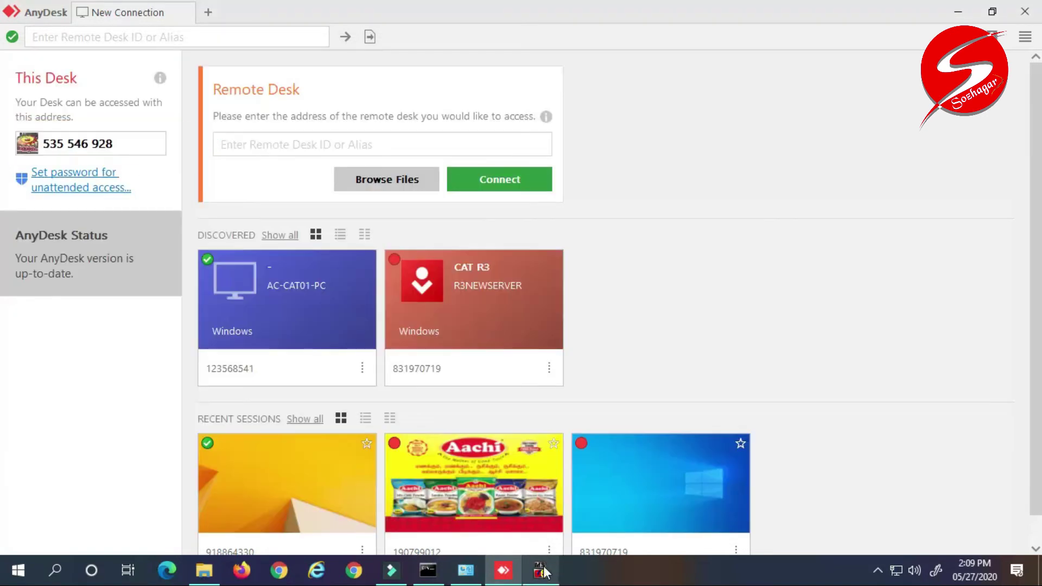
click(541, 570)
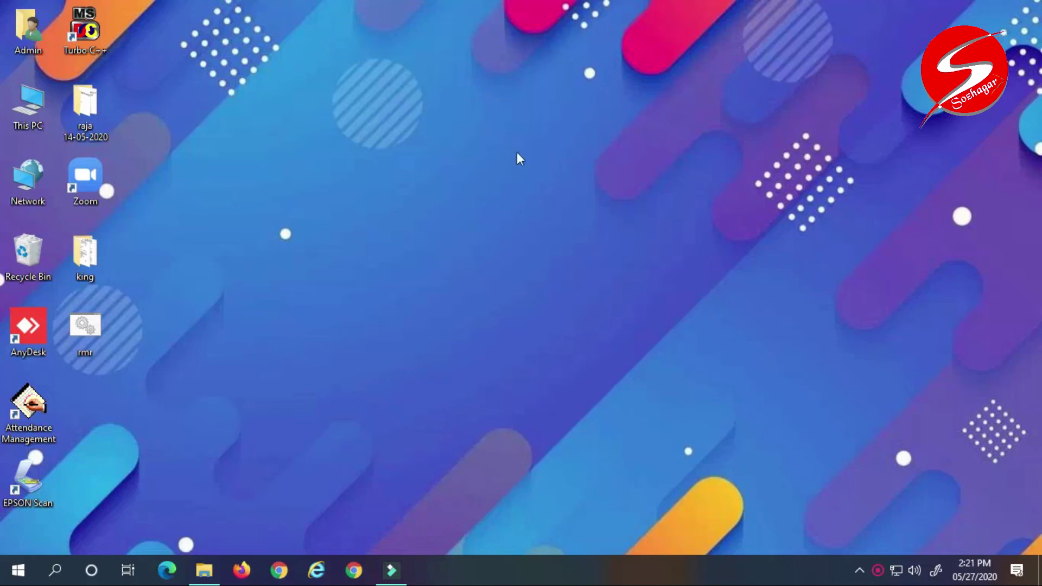
- Open the rmr batch file from the desktop for editing, review its shortcut paths, and close Notepad
right_click(83, 329)
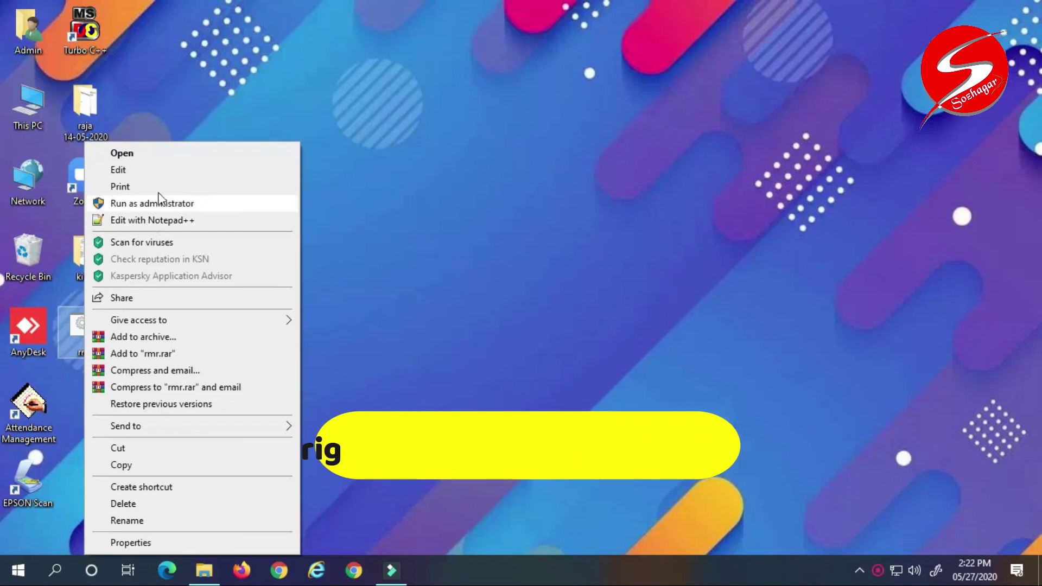
click(162, 170)
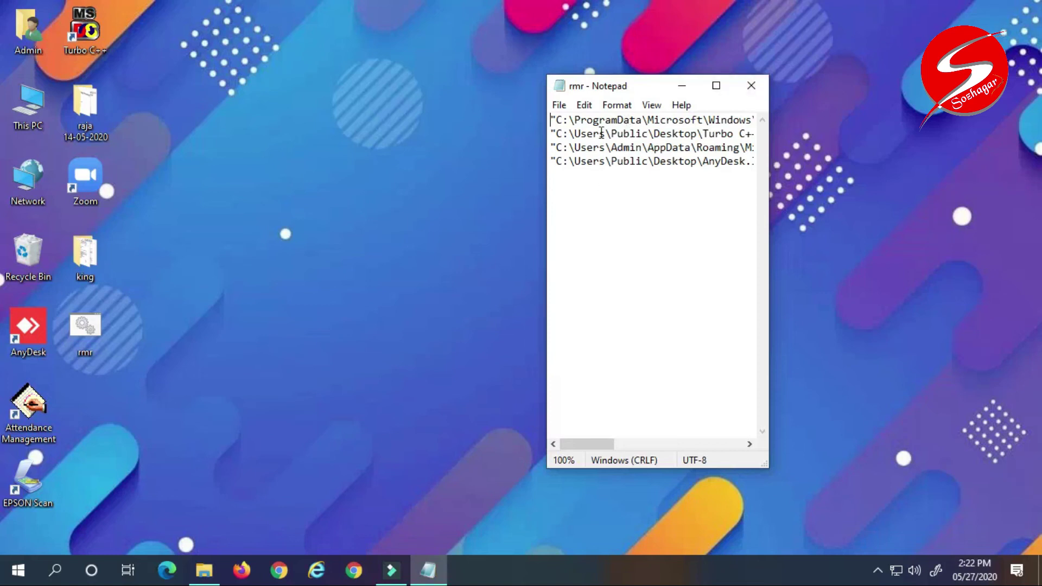
click(752, 87)
- Run the rmr batch file again and view the launched Control Panel, command window and Microsoft Edge
double_click(85, 326)
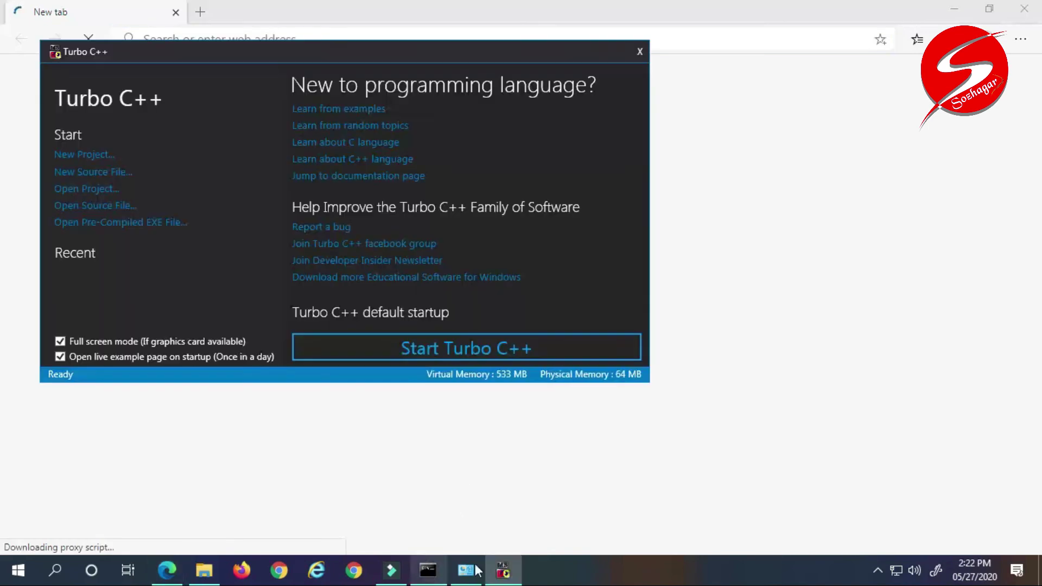
click(475, 570)
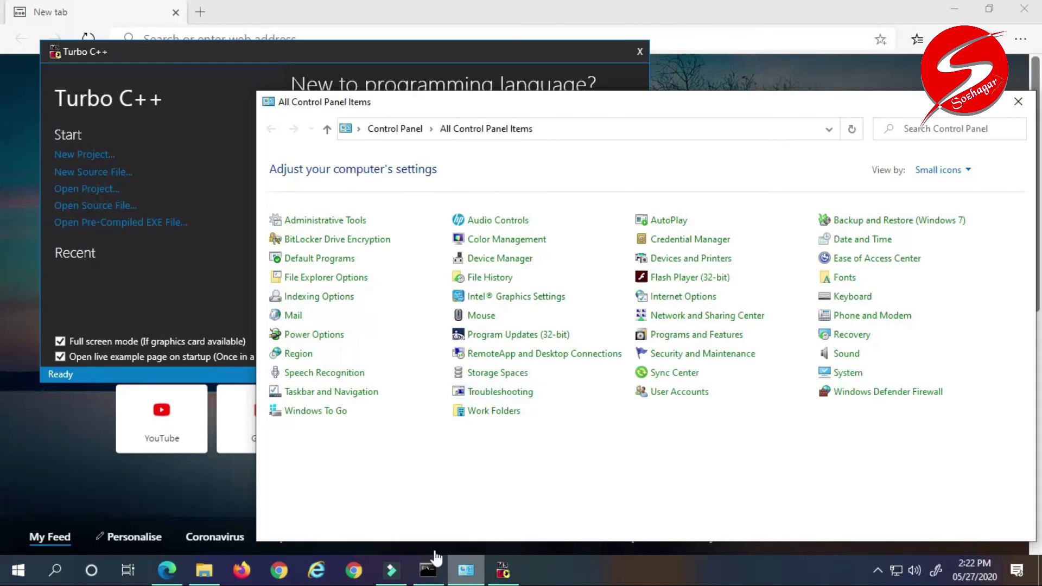
click(428, 570)
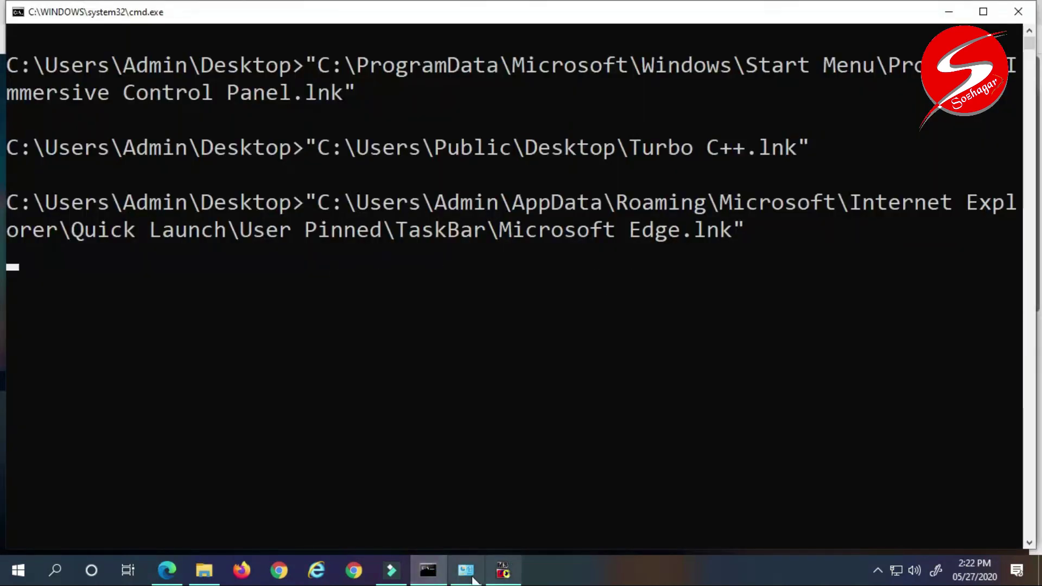
mouse_move(401, 572)
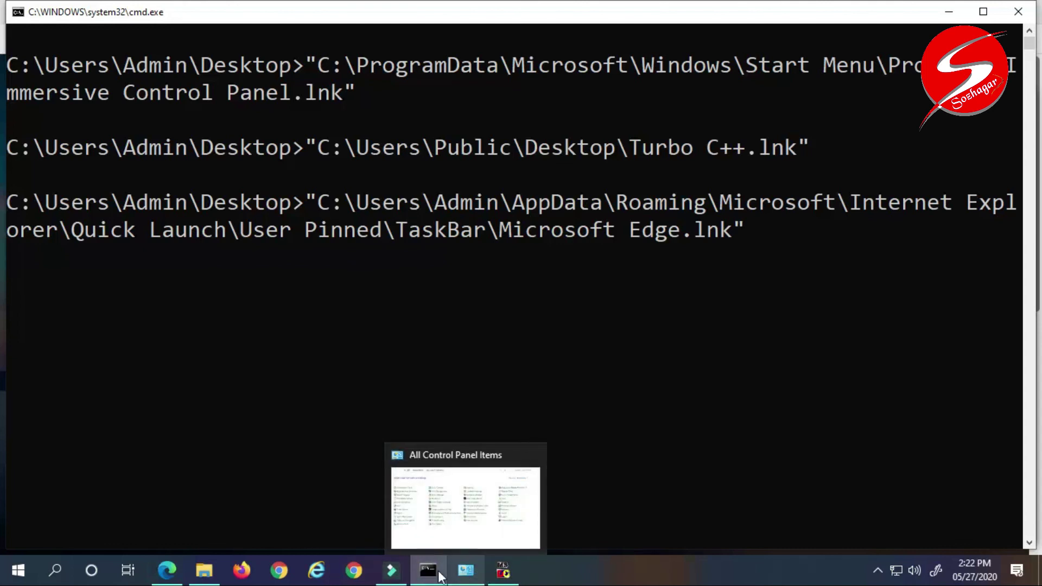
mouse_move(170, 579)
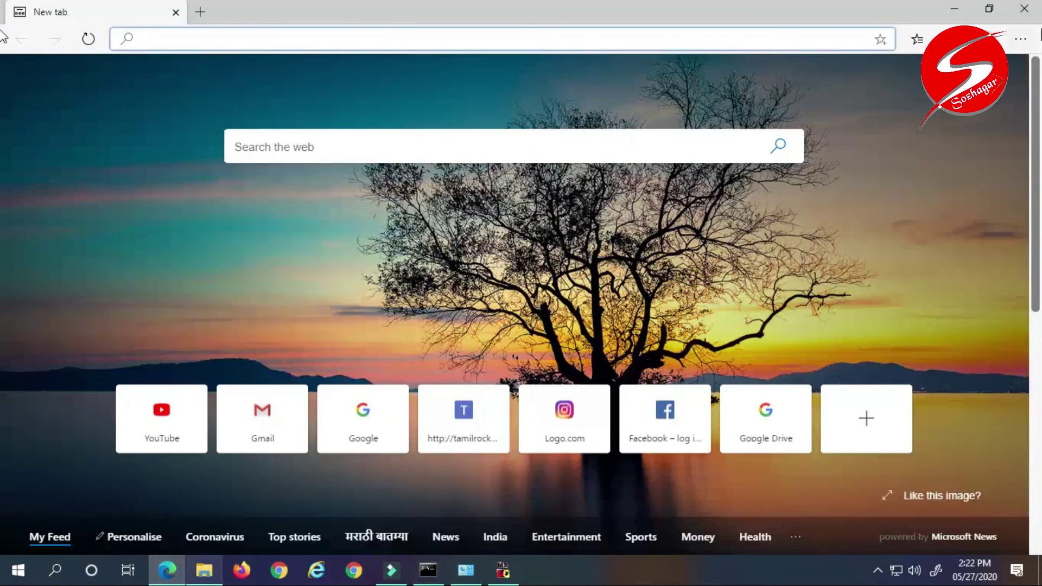